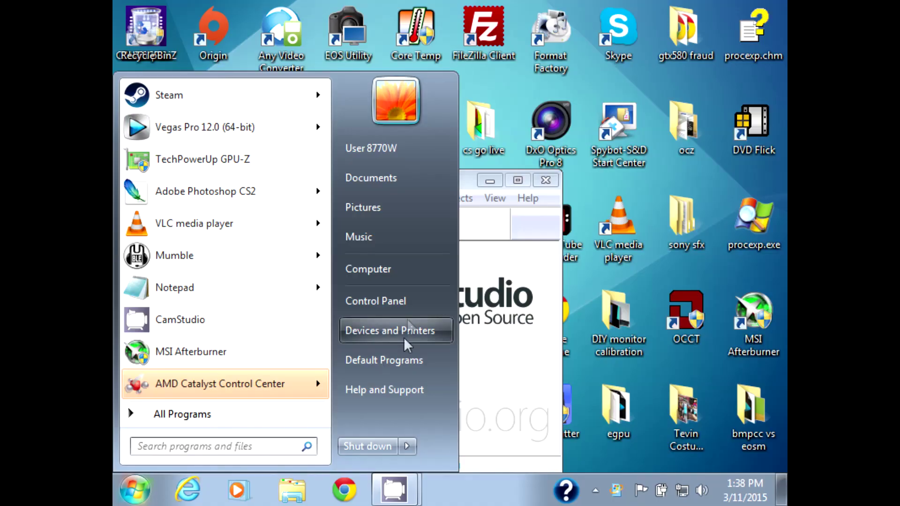
Open Device Manager from Computer's system properties and browse the device list.
{"action": "right_click", "coordinate": [408, 274]}
{"action": "left_click", "coordinate": [459, 416]}
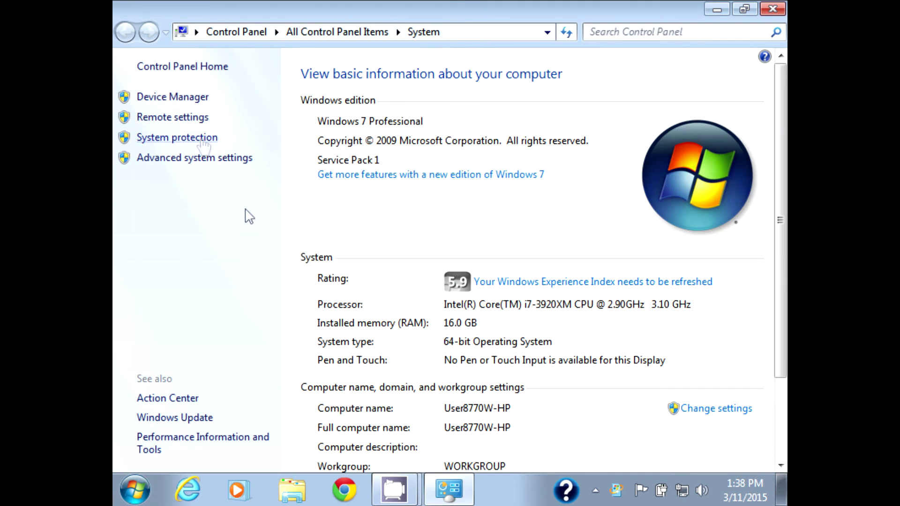
{"action": "left_click", "coordinate": [180, 97]}
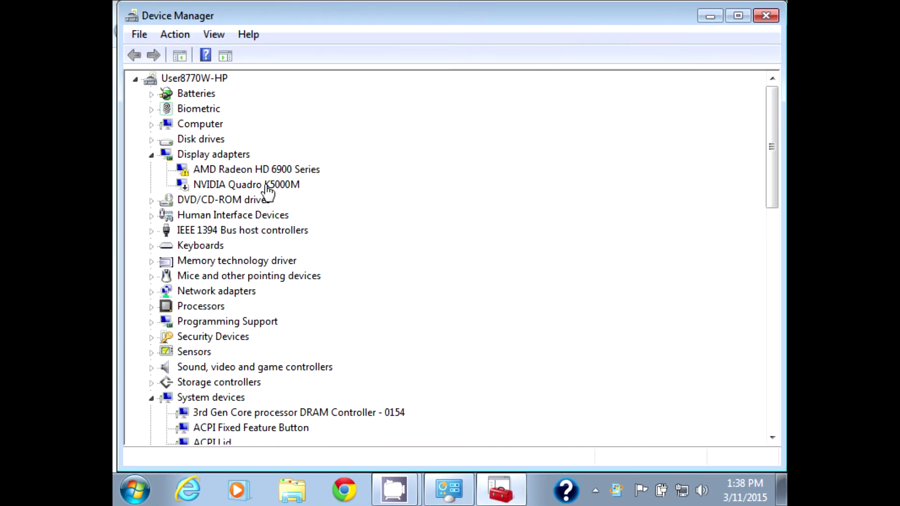
{"action": "scroll", "coordinate": [307, 263], "scroll_direction": "down", "scroll_amount": 3}
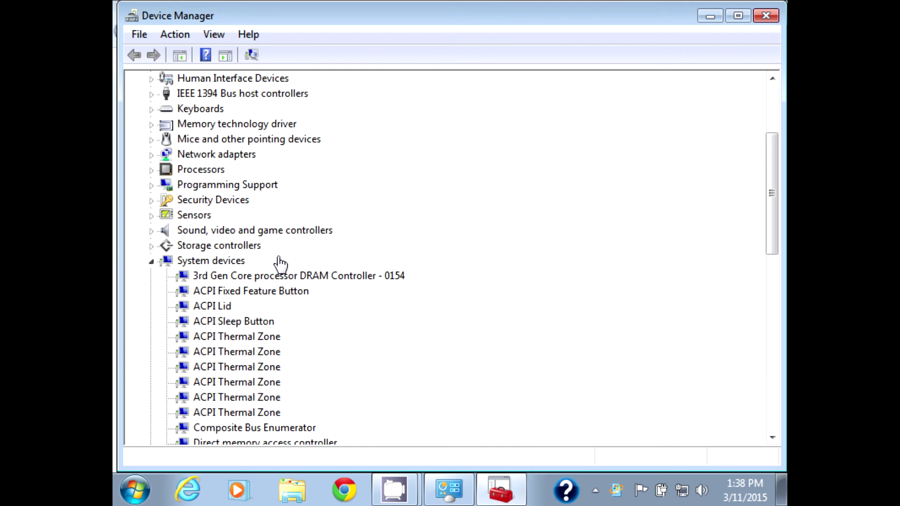
{"action": "scroll", "coordinate": [280, 263], "scroll_direction": "down", "scroll_amount": 2}
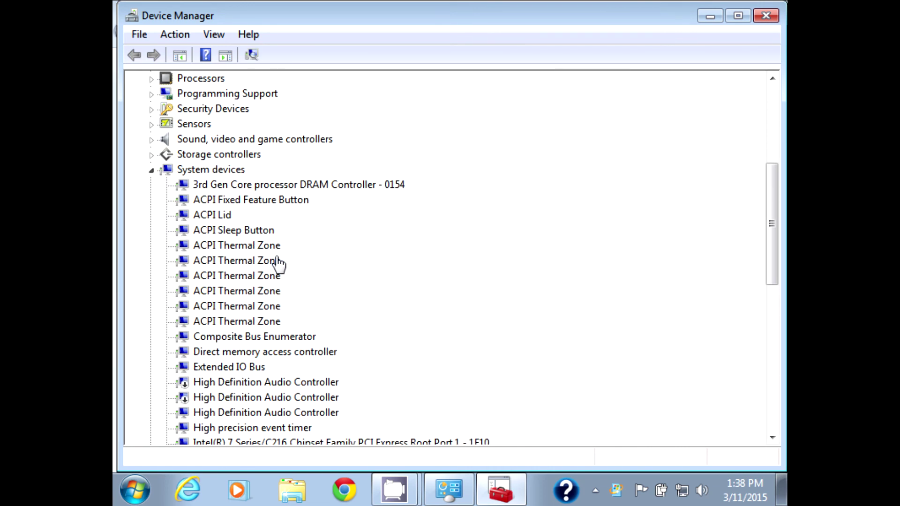
{"action": "scroll", "coordinate": [279, 263], "scroll_direction": "up", "scroll_amount": 5}
Review the AMD Radeon HD 6900 Series Resources tab, then close Device Manager.
{"action": "left_click", "coordinate": [279, 173]}
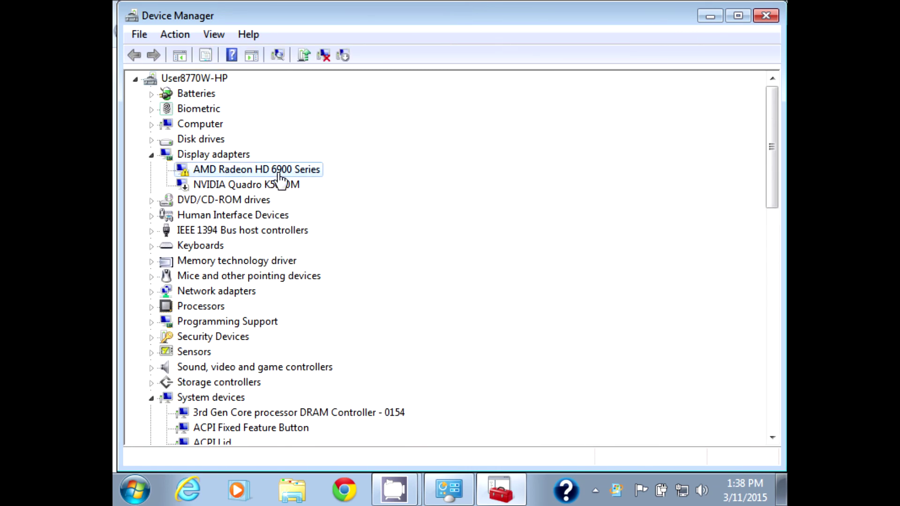
{"action": "right_click", "coordinate": [290, 172]}
{"action": "left_click", "coordinate": [321, 268]}
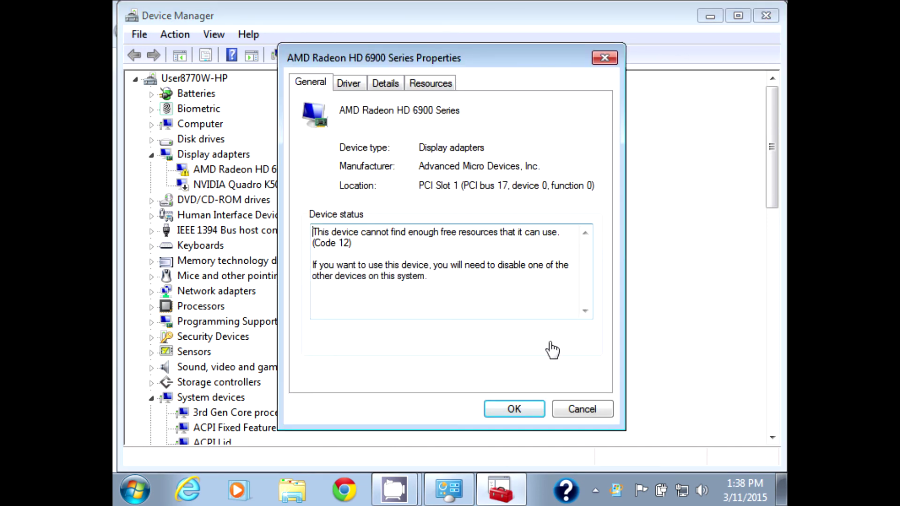
{"action": "left_click", "coordinate": [435, 84]}
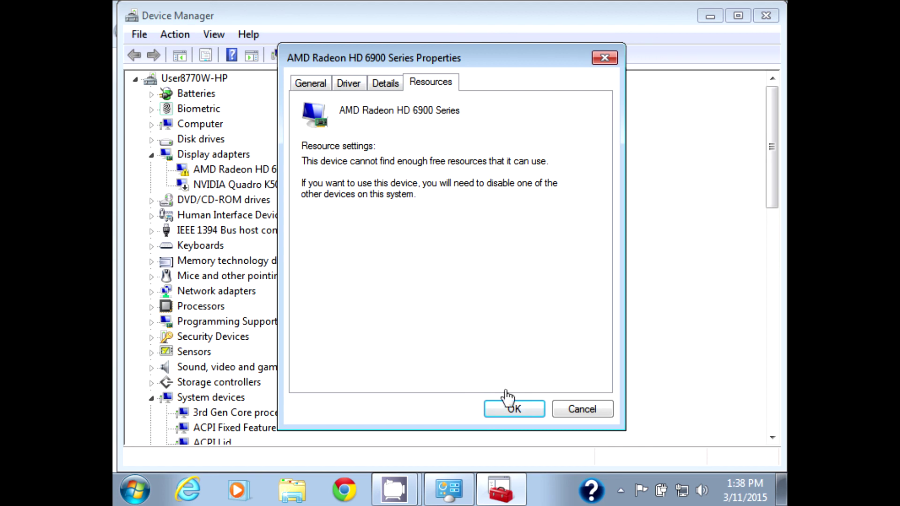
{"action": "left_click", "coordinate": [514, 407]}
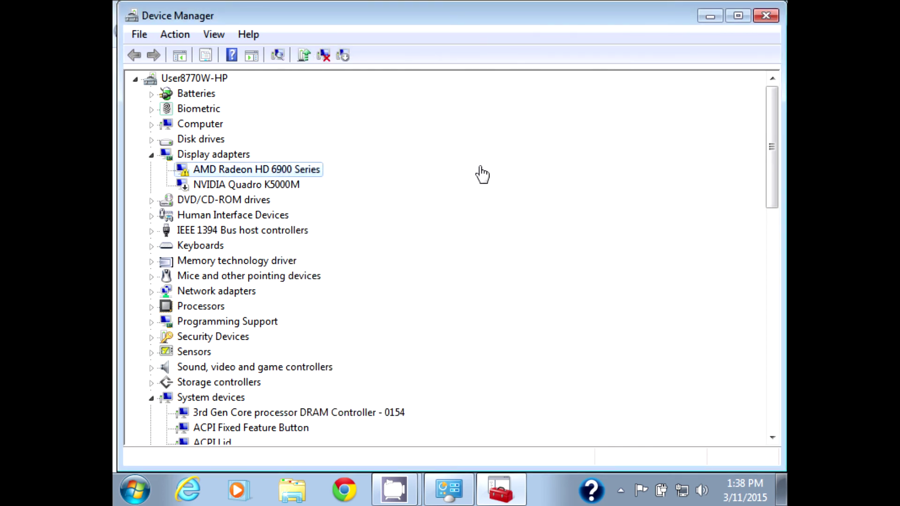
{"action": "left_click", "coordinate": [769, 16]}
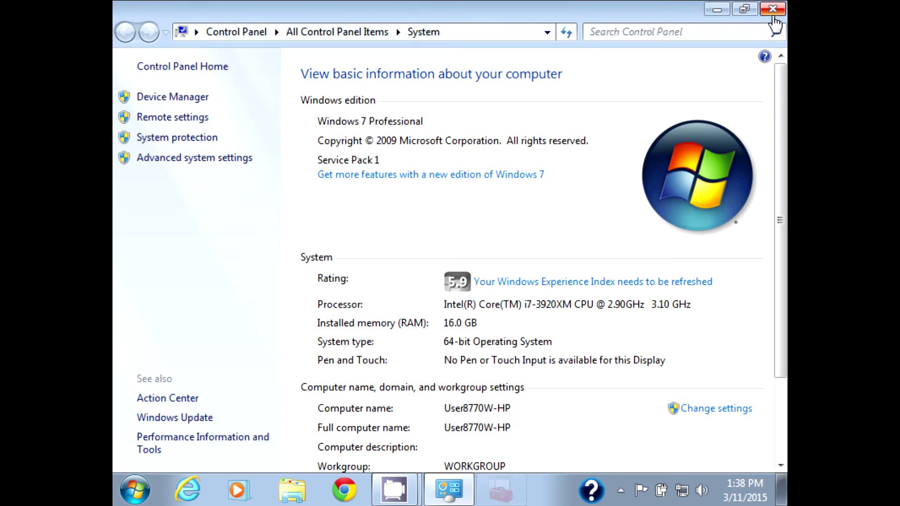
Remove NVIDIA Graphics Driver 347.52 via Control Panel's Programs and Features.
{"action": "left_click", "coordinate": [136, 489]}
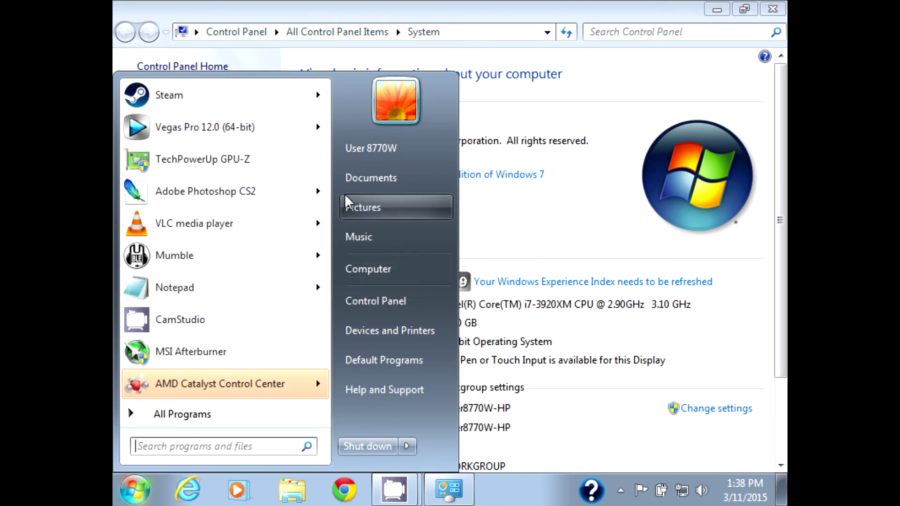
{"action": "left_click", "coordinate": [365, 306]}
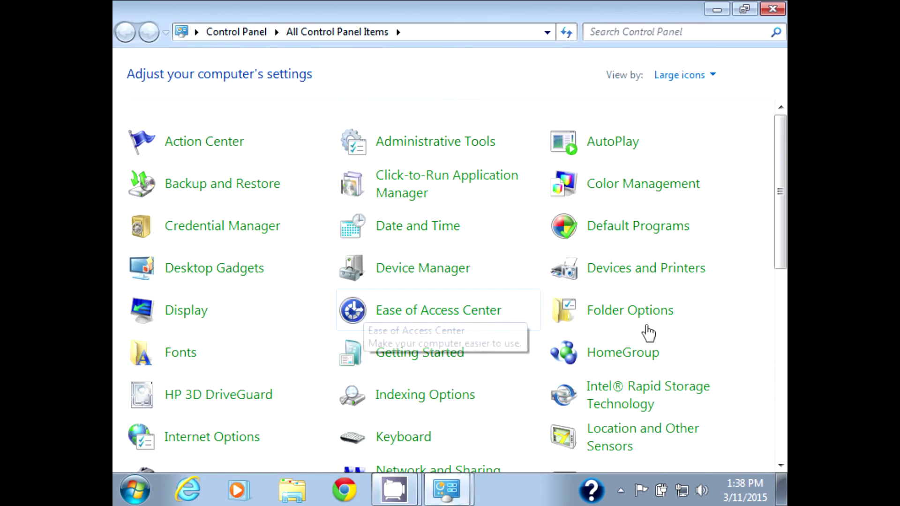
{"action": "scroll", "coordinate": [707, 334], "scroll_direction": "down", "scroll_amount": 5}
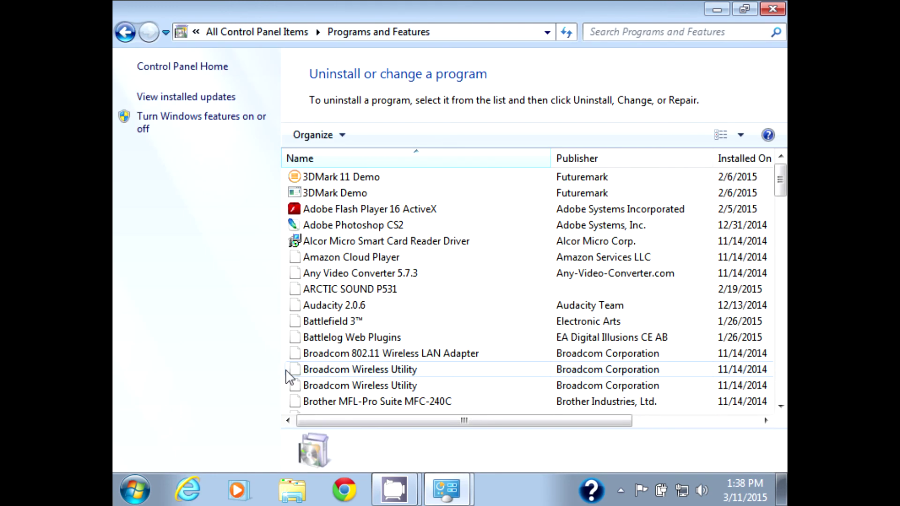
{"action": "key", "text": "n"}
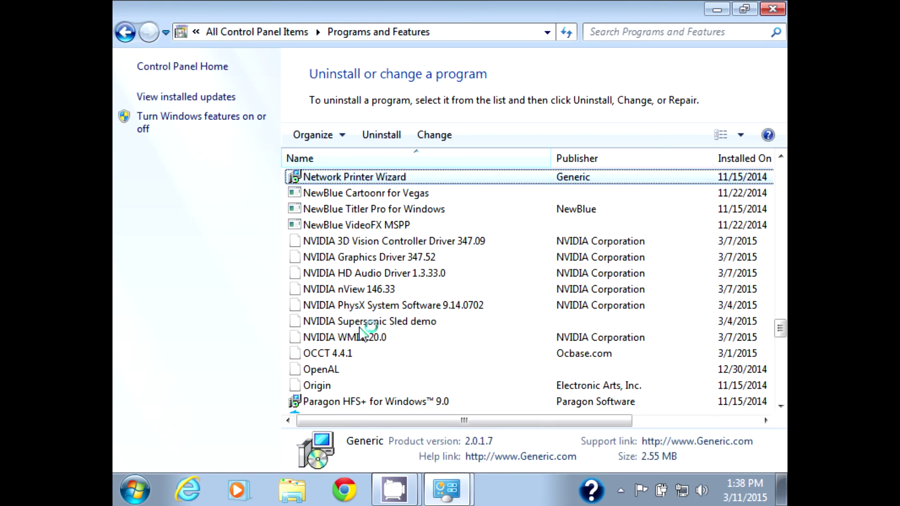
{"action": "left_click", "coordinate": [370, 258]}
{"action": "left_click", "coordinate": [399, 136]}
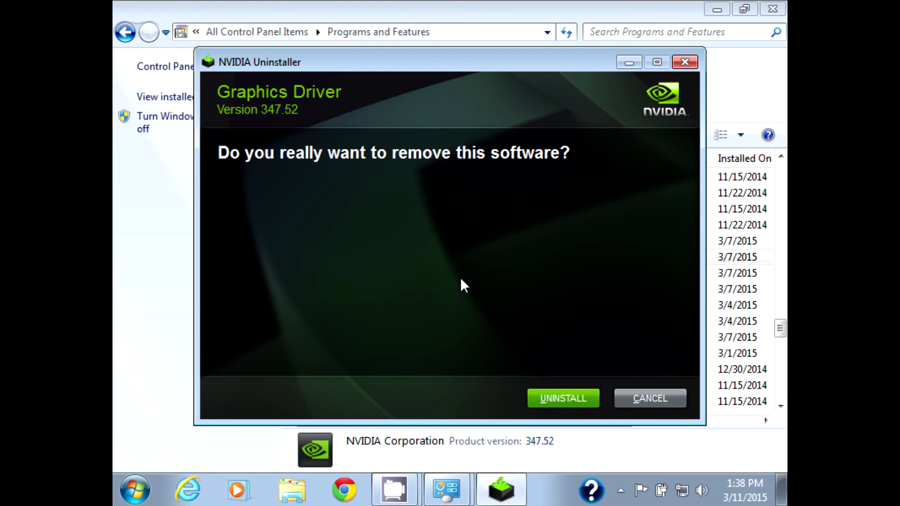
{"action": "left_click", "coordinate": [568, 396]}
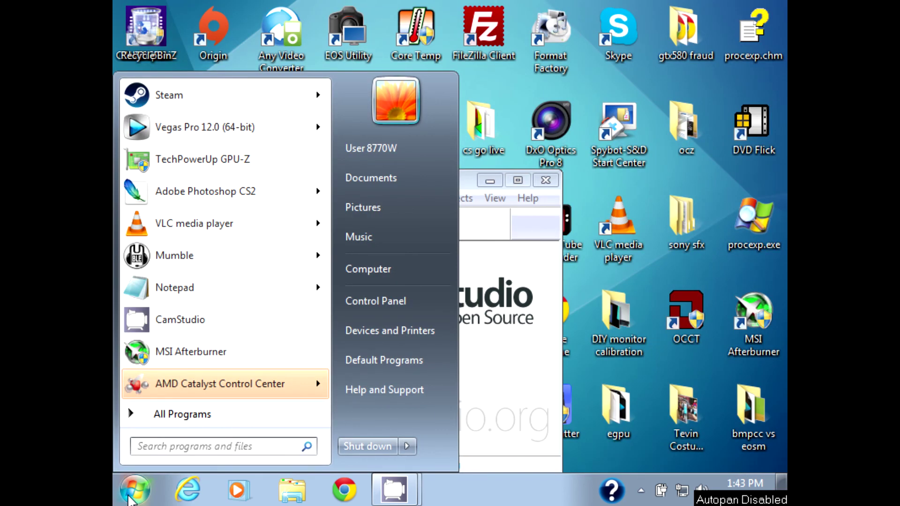
Open Device Manager and review the Video Controller (VGA Compatible) resource settings.
{"action": "right_click", "coordinate": [433, 266]}
{"action": "left_click", "coordinate": [482, 411]}
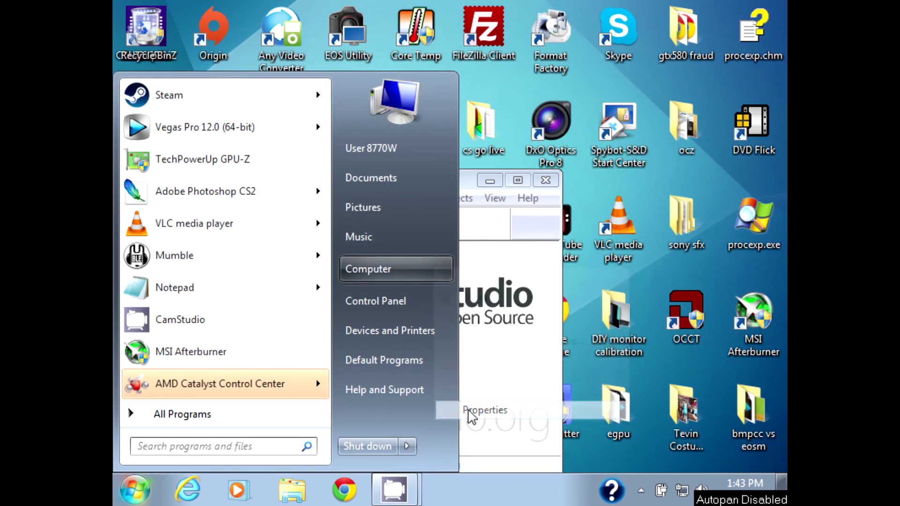
{"action": "left_click", "coordinate": [154, 98]}
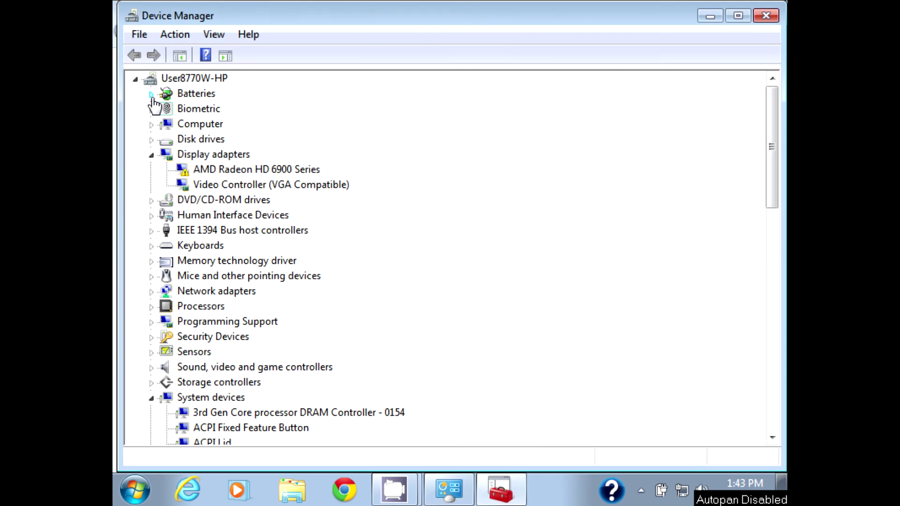
{"action": "right_click", "coordinate": [309, 184]}
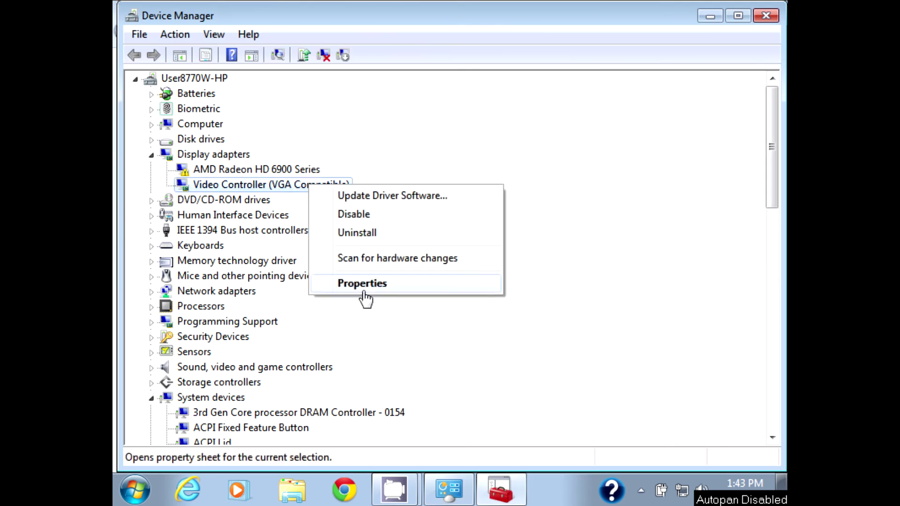
{"action": "left_click", "coordinate": [365, 294]}
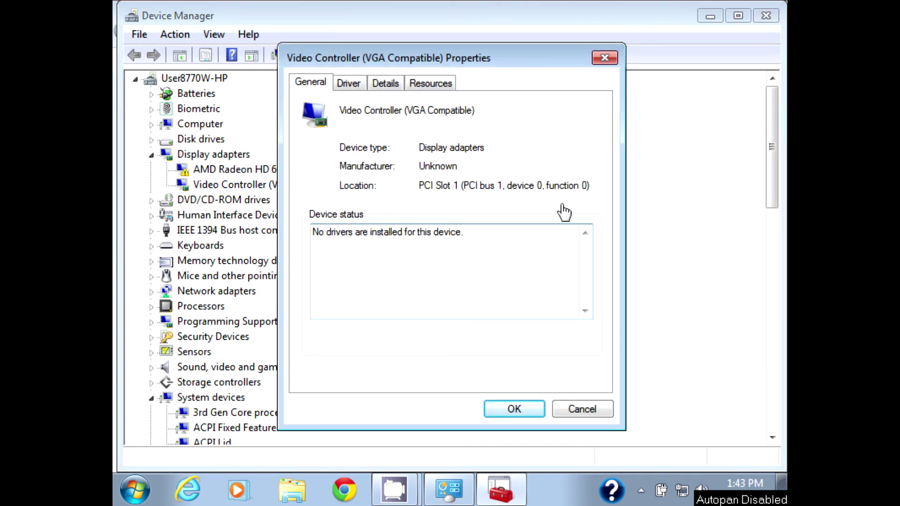
{"action": "left_click", "coordinate": [431, 83]}
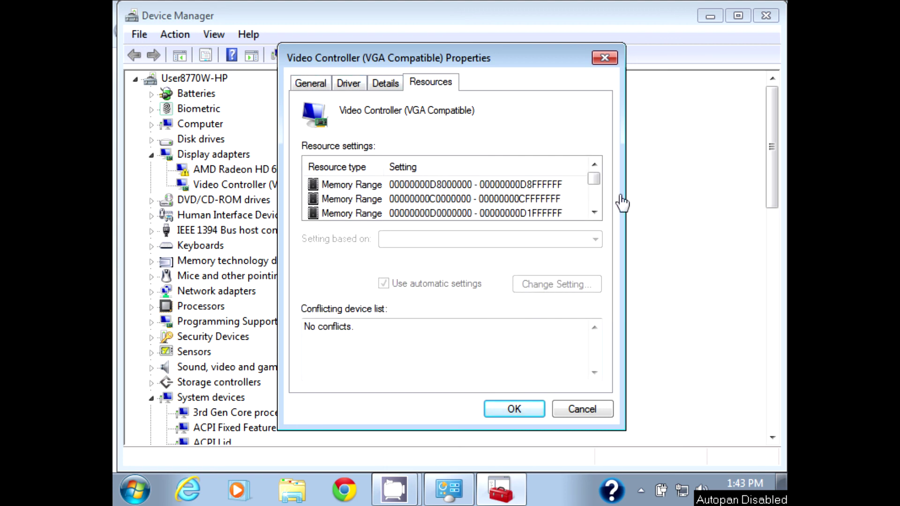
{"action": "left_click", "coordinate": [598, 208]}
{"action": "left_click", "coordinate": [598, 208]}
{"action": "left_click", "coordinate": [597, 209]}
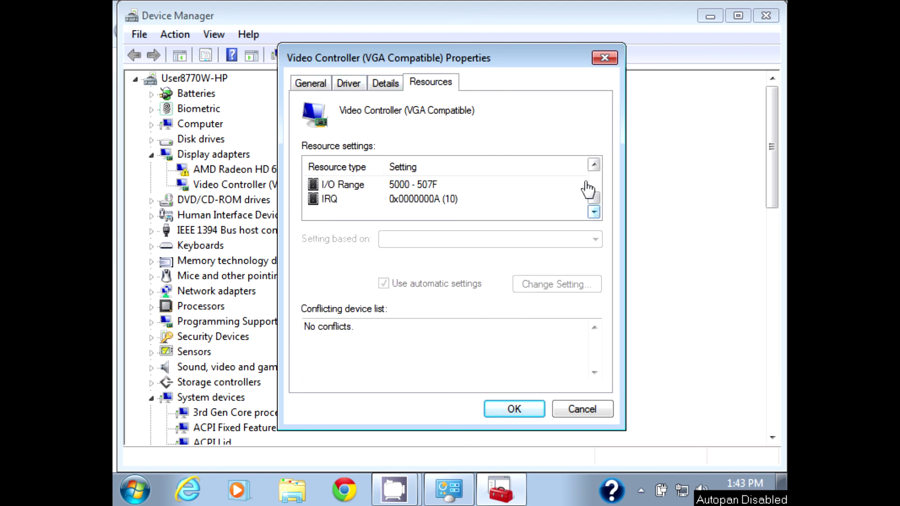
{"action": "left_click_drag", "start_coordinate": [595, 204], "coordinate": [594, 177]}
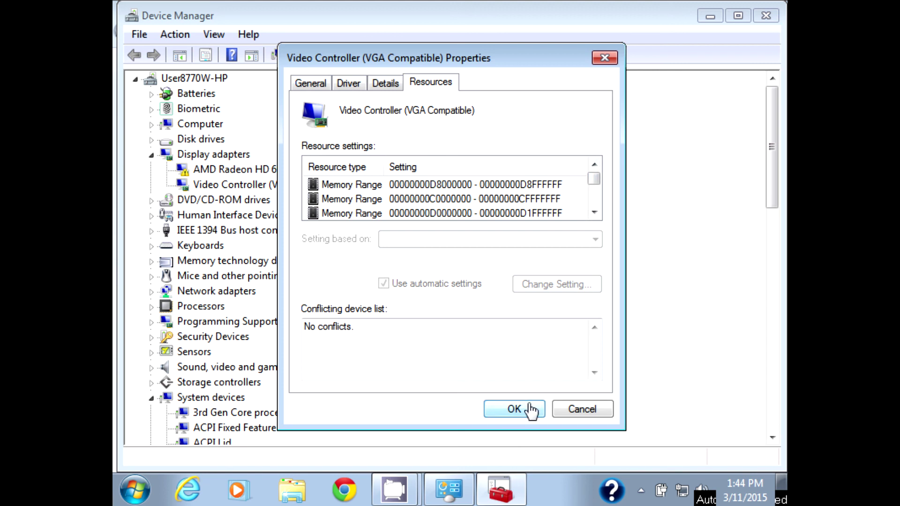
{"action": "left_click", "coordinate": [514, 408]}
Disable the Video Controller (VGA Compatible), confirming with Yes.
{"action": "right_click", "coordinate": [310, 184]}
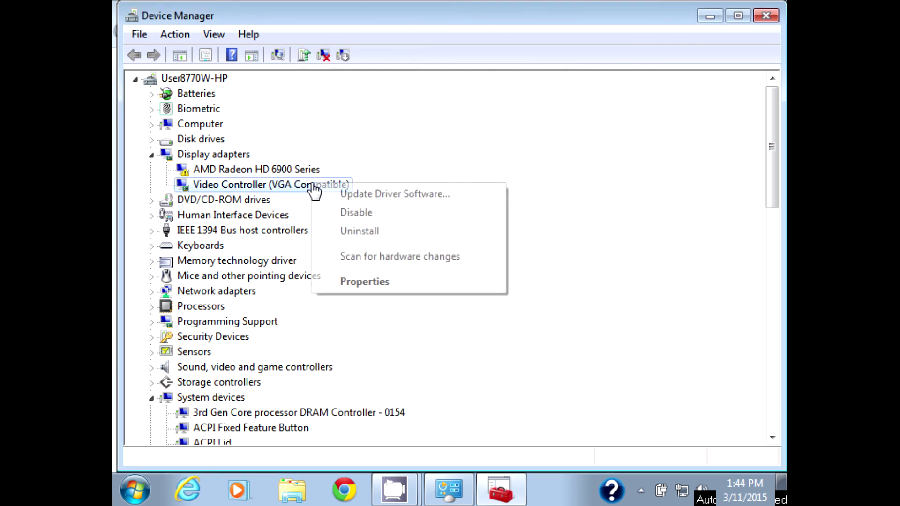
{"action": "left_click", "coordinate": [347, 213]}
{"action": "left_click", "coordinate": [491, 266]}
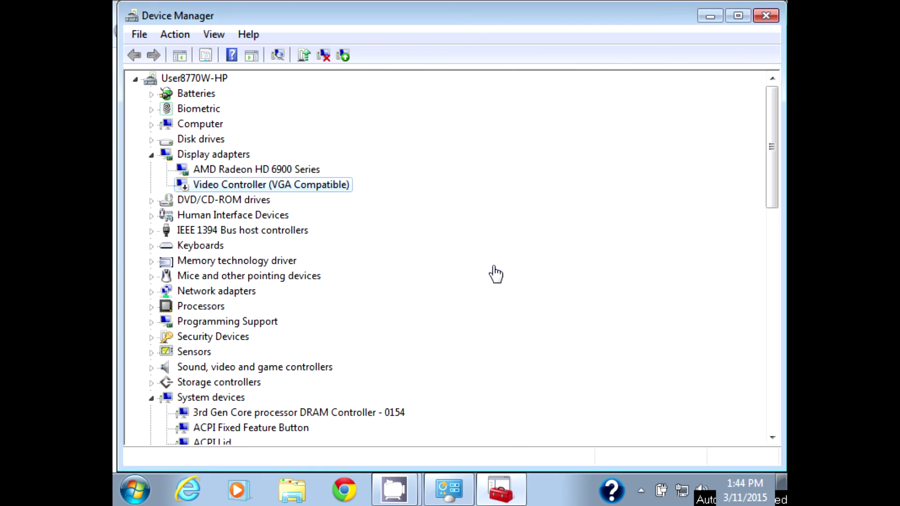
Inspect, then uninstall the first High Definition Audio Controller, confirming with OK.
{"action": "scroll", "coordinate": [492, 271], "scroll_direction": "down", "scroll_amount": 6}
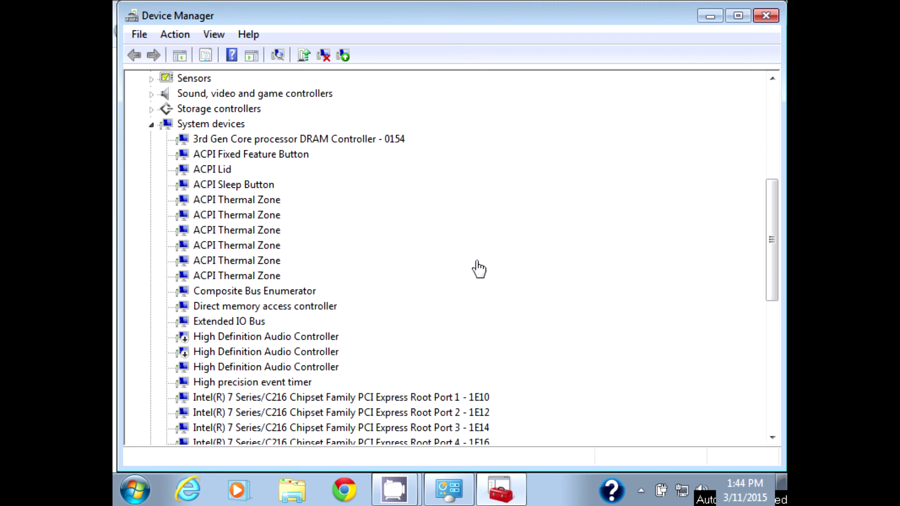
{"action": "scroll", "coordinate": [479, 269], "scroll_direction": "up", "scroll_amount": 5}
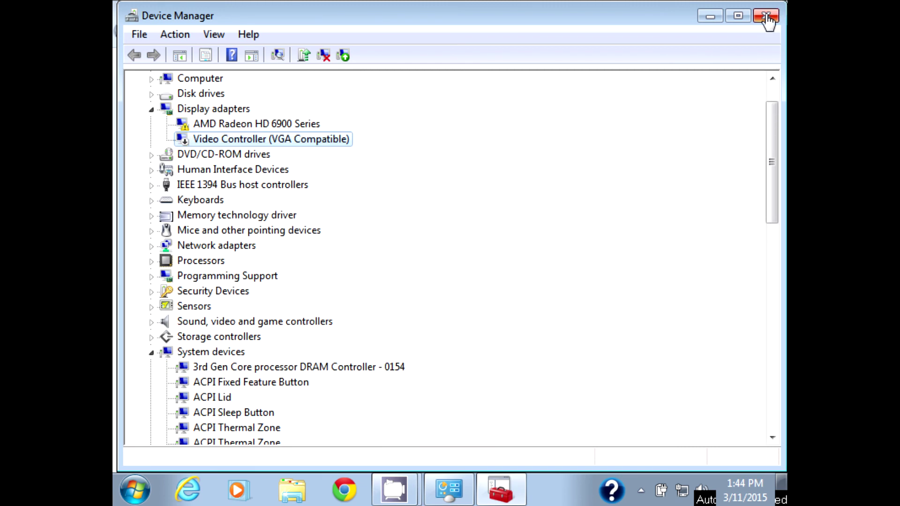
{"action": "scroll", "coordinate": [564, 196], "scroll_direction": "down", "scroll_amount": 5}
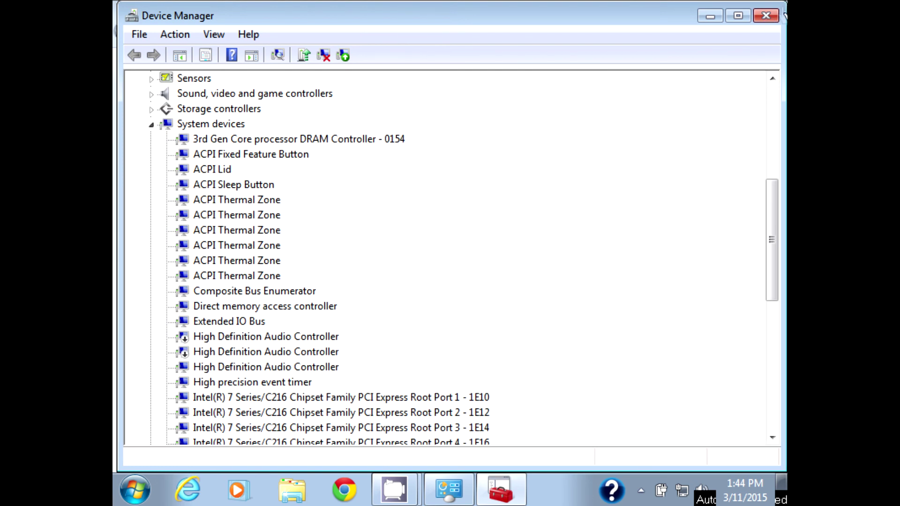
{"action": "right_click", "coordinate": [270, 337]}
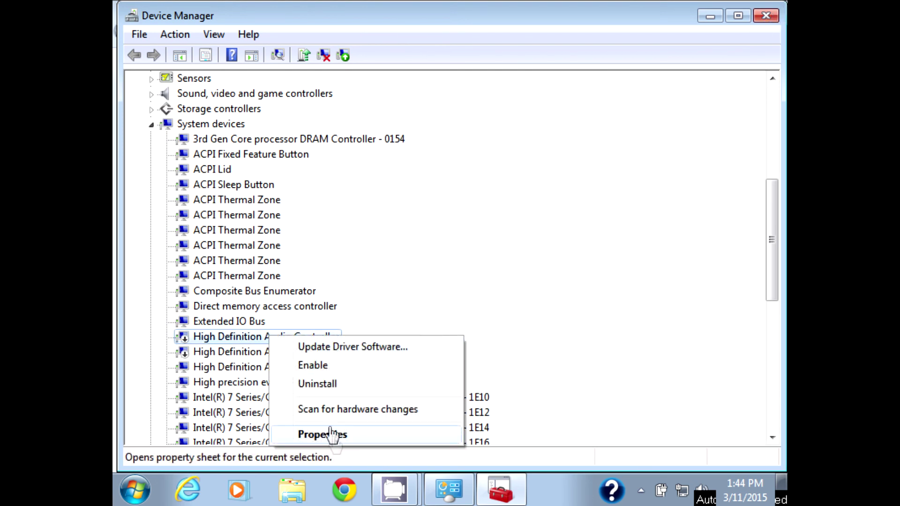
{"action": "left_click", "coordinate": [332, 435]}
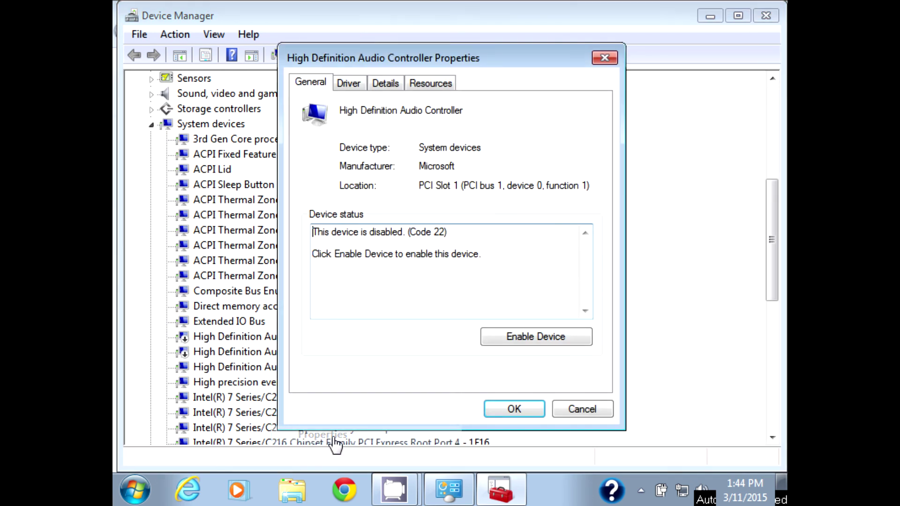
{"action": "left_click", "coordinate": [592, 413]}
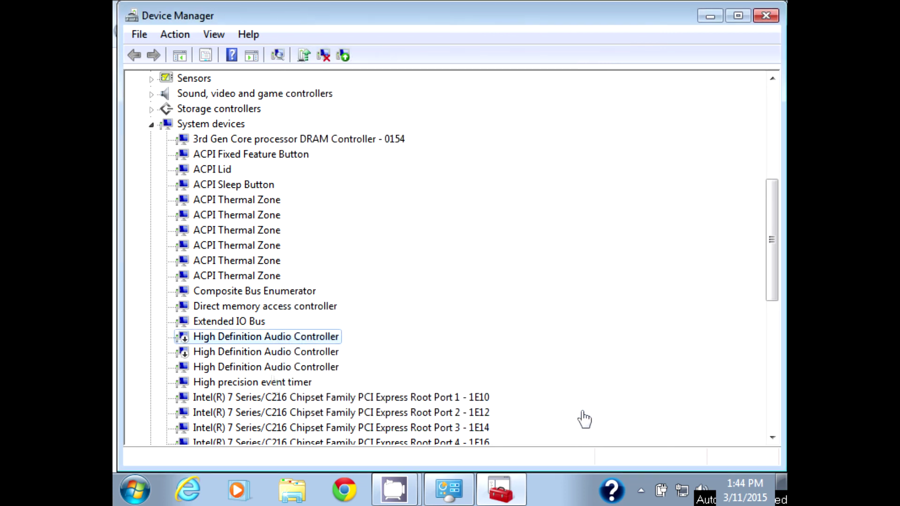
{"action": "right_click", "coordinate": [278, 342]}
{"action": "left_click", "coordinate": [325, 385]}
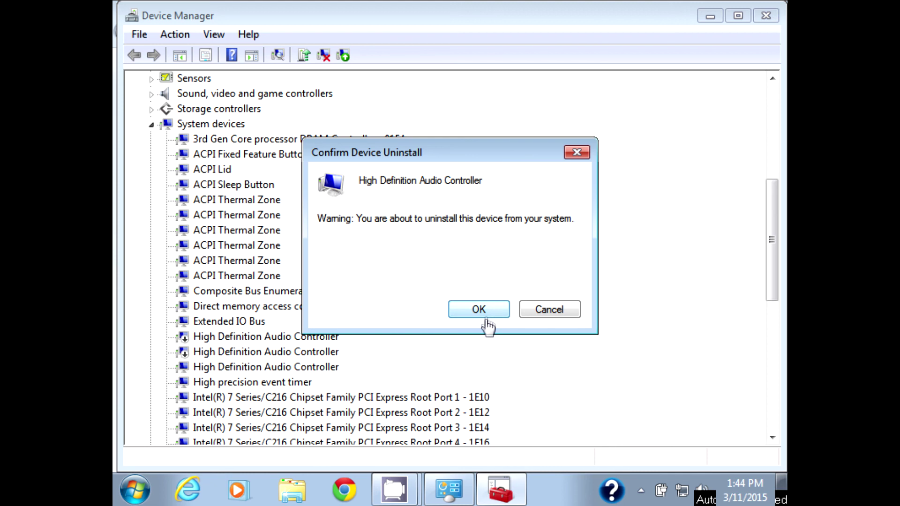
{"action": "key", "text": "Return"}
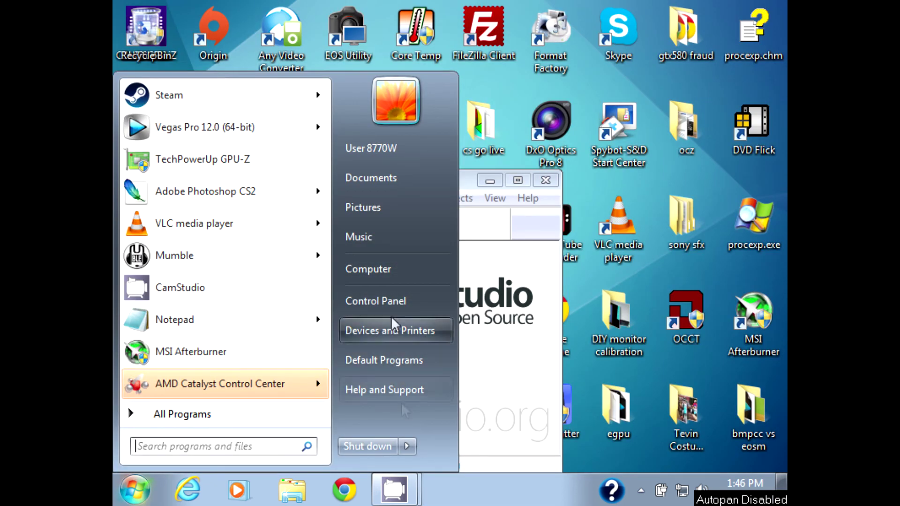
Reopen Device Manager and confirm the disabled Video Controller has no resources.
{"action": "right_click", "coordinate": [386, 269]}
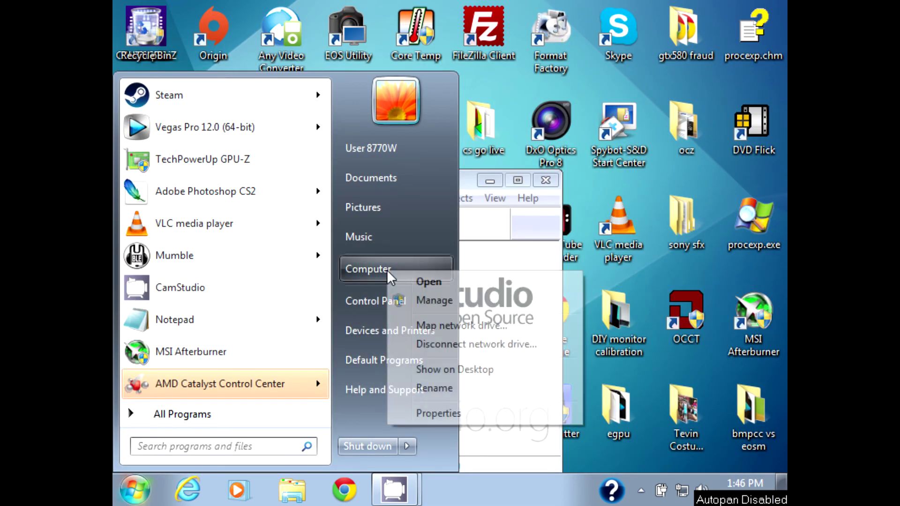
{"action": "left_click", "coordinate": [457, 413]}
{"action": "left_click", "coordinate": [199, 95]}
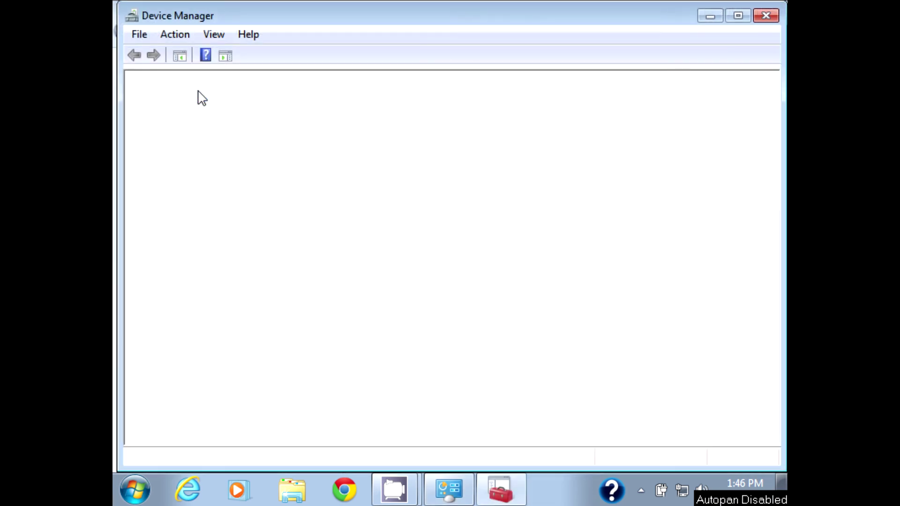
{"action": "right_click", "coordinate": [262, 185]}
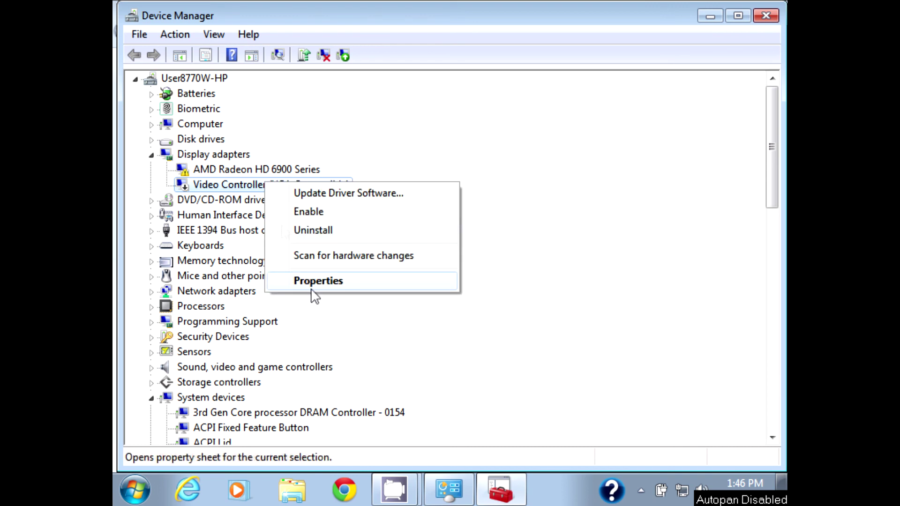
{"action": "left_click", "coordinate": [311, 283]}
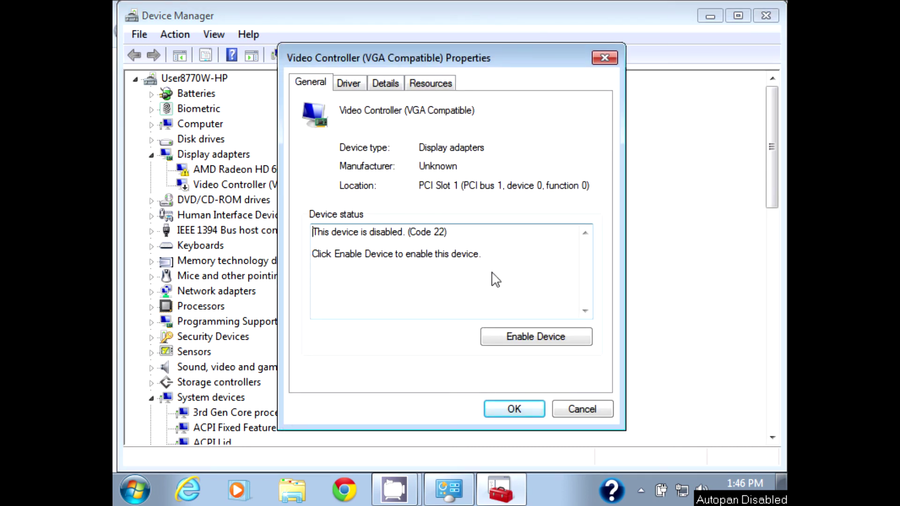
{"action": "left_click", "coordinate": [430, 85]}
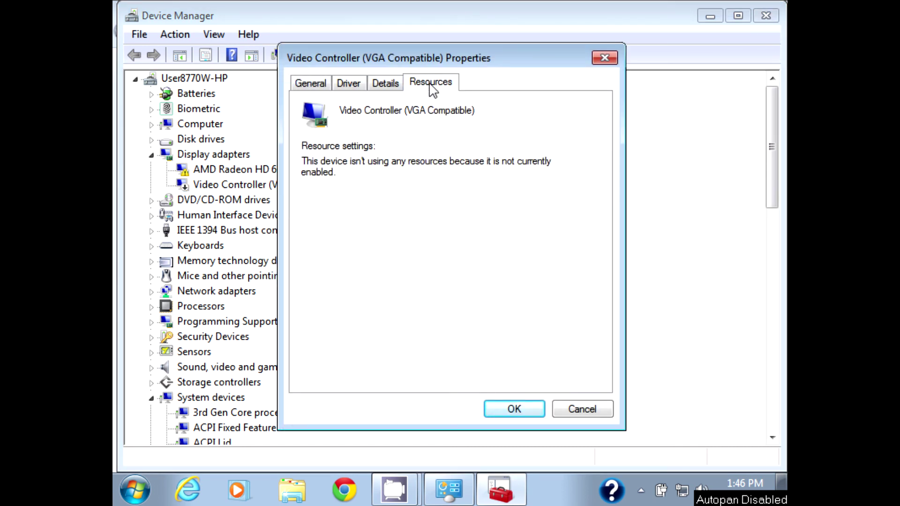
{"action": "left_click", "coordinate": [514, 409]}
Check the AMD Radeon HD 6900 Series Resources, Details, Driver and General tabs for Code 12.
{"action": "right_click", "coordinate": [281, 169]}
{"action": "left_click", "coordinate": [328, 263]}
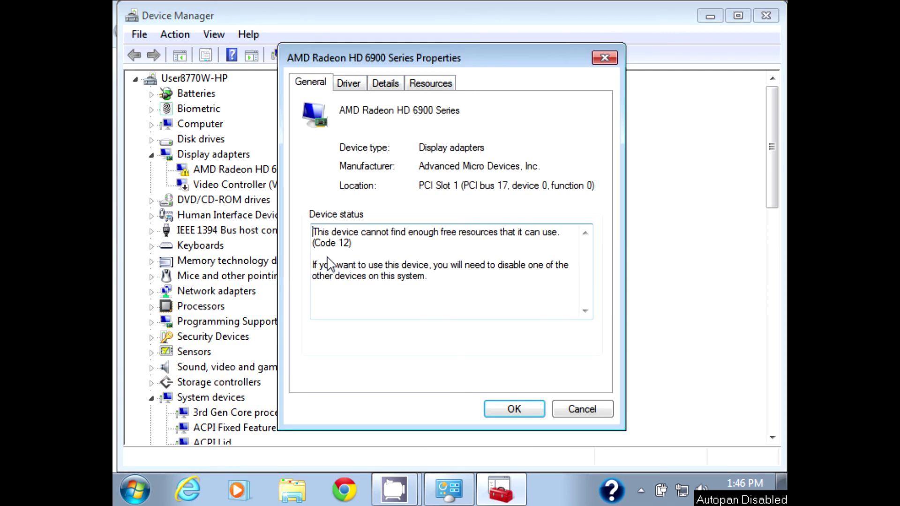
{"action": "left_click", "coordinate": [429, 84]}
{"action": "left_click", "coordinate": [375, 84]}
{"action": "left_click", "coordinate": [347, 86]}
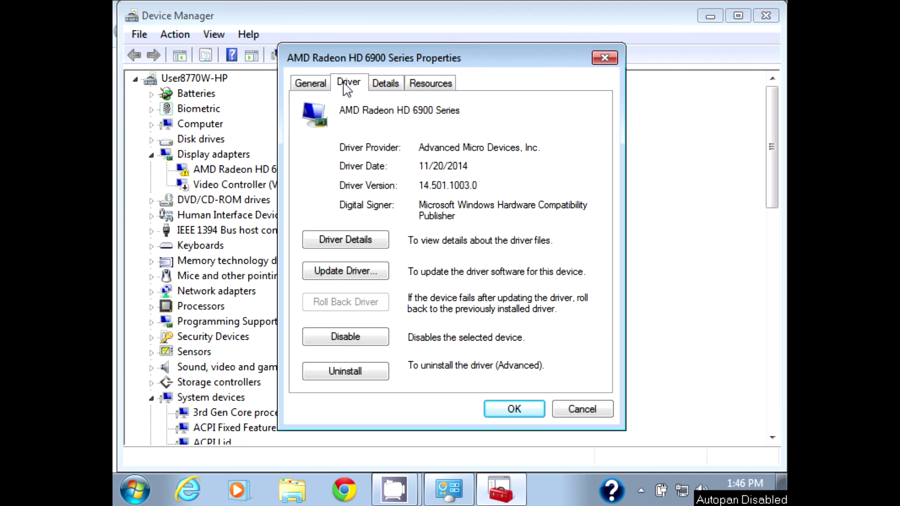
{"action": "left_click", "coordinate": [311, 84]}
{"action": "left_click", "coordinate": [573, 409]}
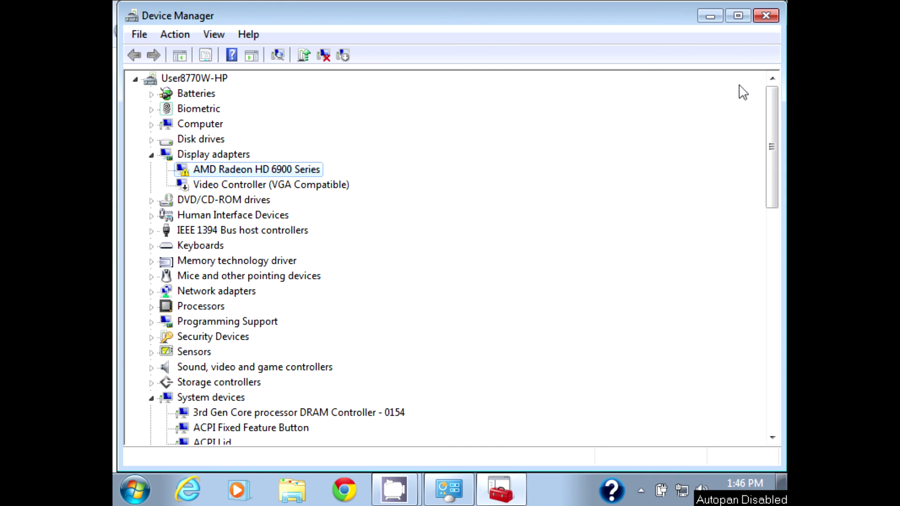
{"action": "scroll", "coordinate": [592, 207], "scroll_direction": "down", "scroll_amount": 10}
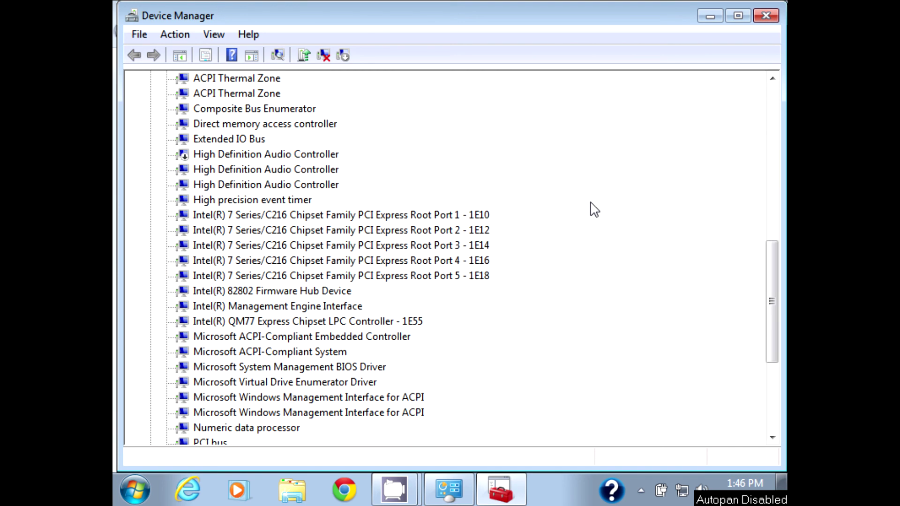
{"action": "scroll", "coordinate": [594, 209], "scroll_direction": "up", "scroll_amount": 7}
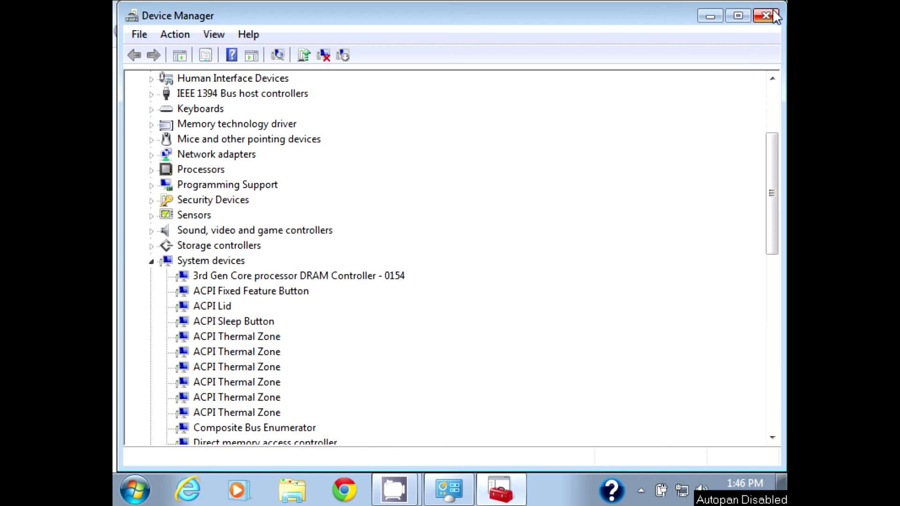